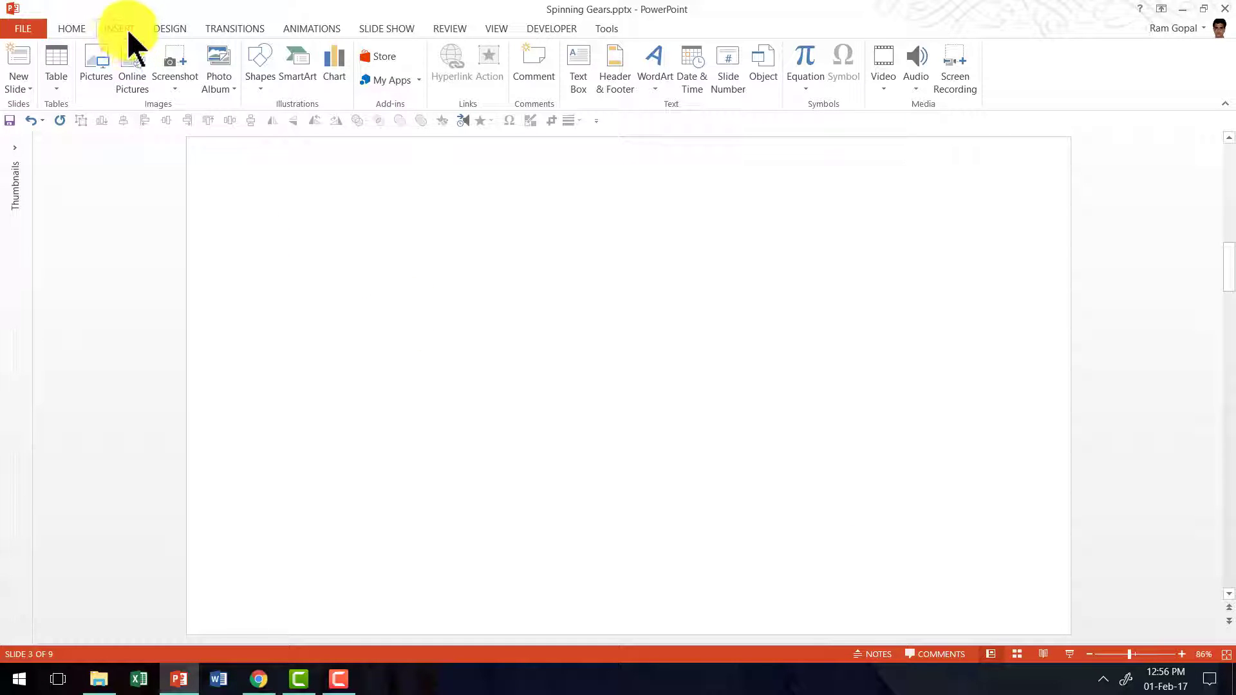
# Insert the Relationship > Gear SmartArt layout, with three gears, onto slide 3.
pyautogui.click(292, 63)
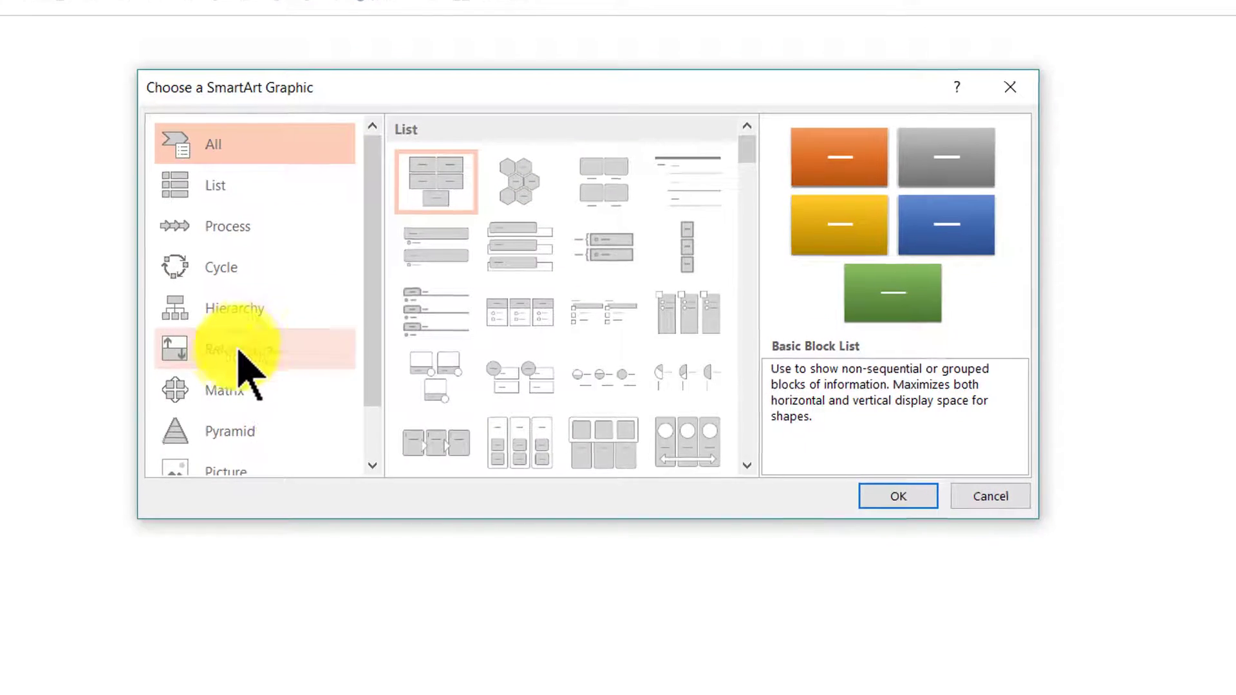
pyautogui.click(240, 350)
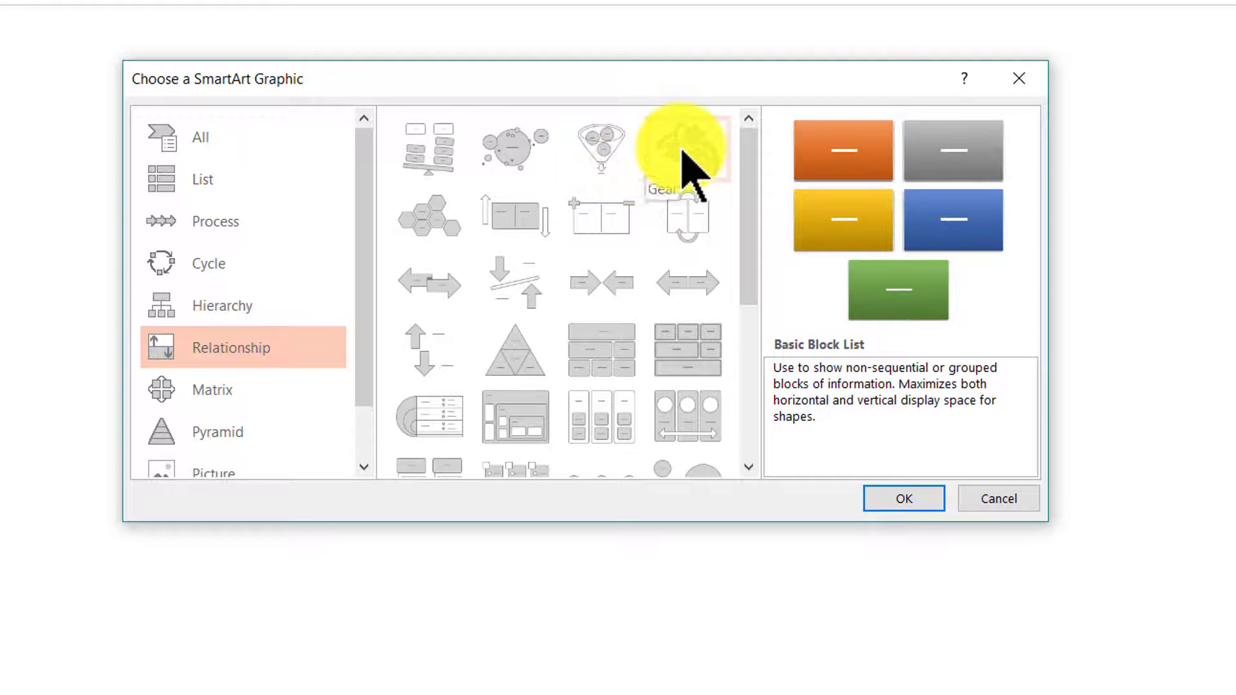
pyautogui.click(683, 151)
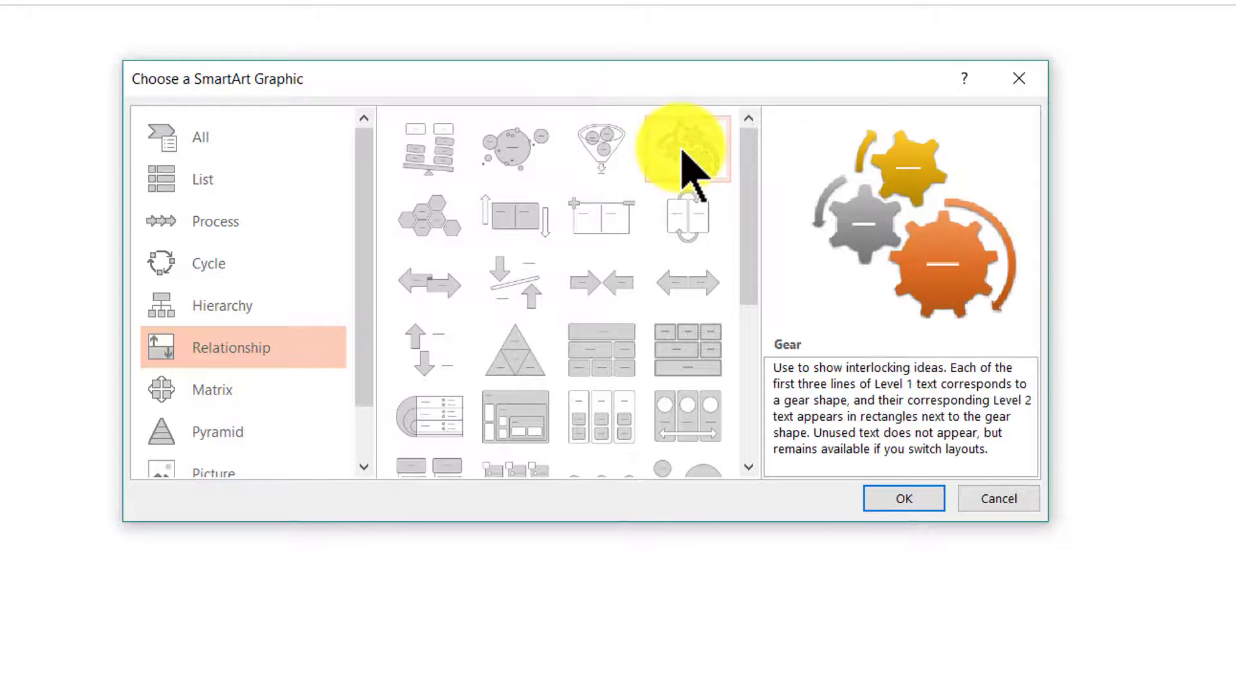
pyautogui.click(891, 499)
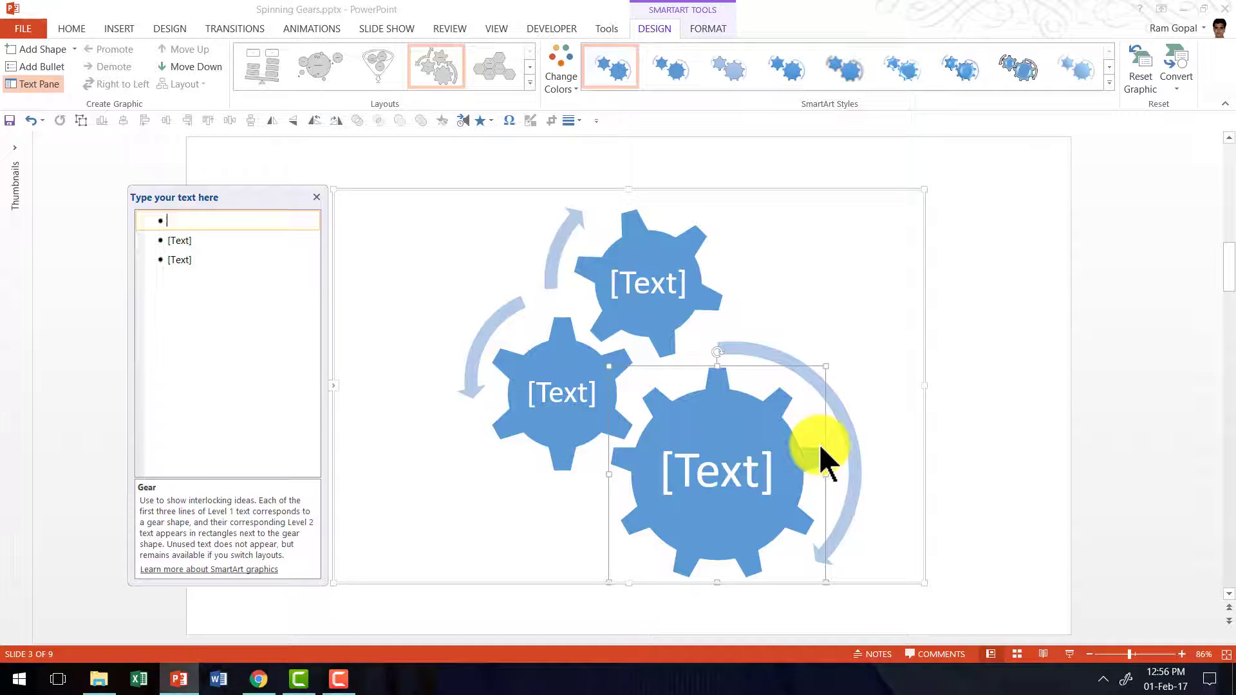
# Convert the Gear SmartArt graphic into ordinary shapes.
pyautogui.click(922, 252)
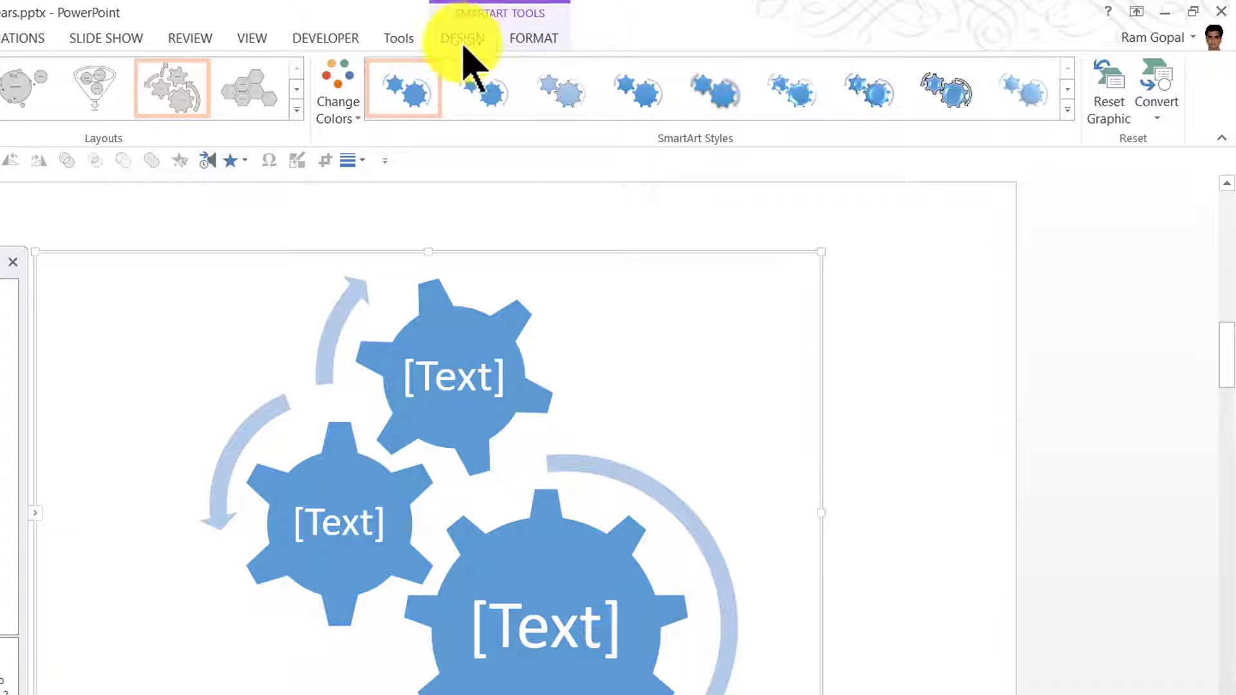
pyautogui.click(1156, 119)
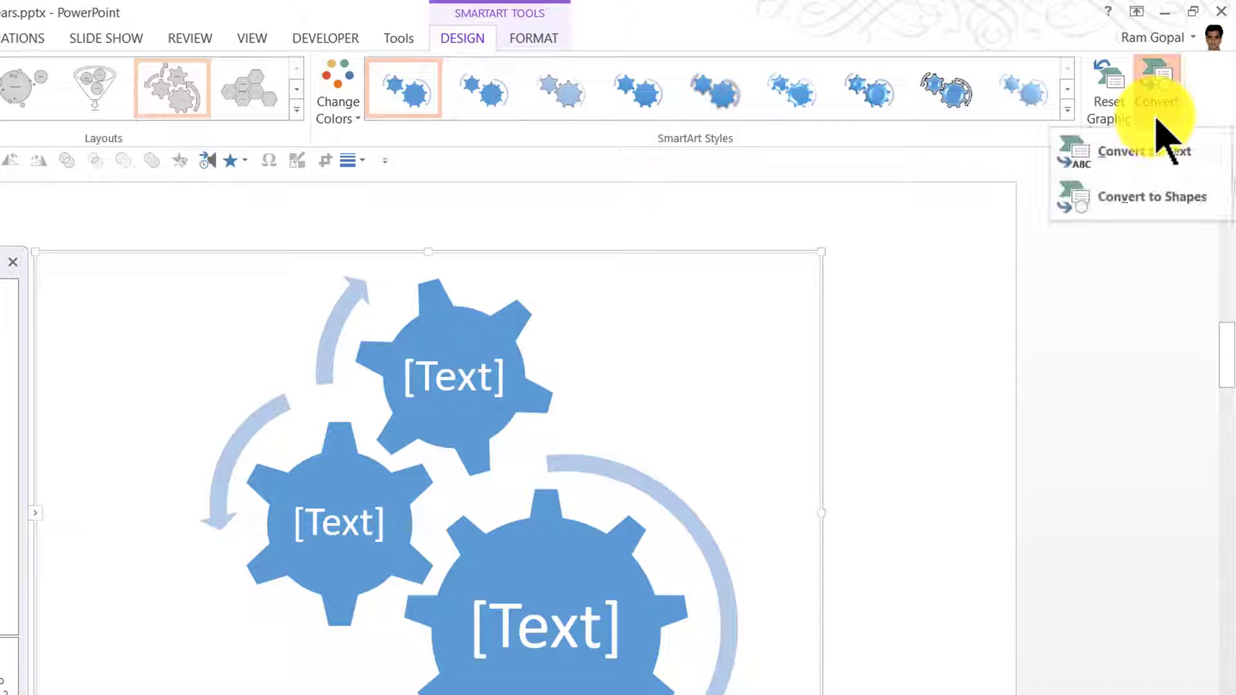
pyautogui.click(1132, 218)
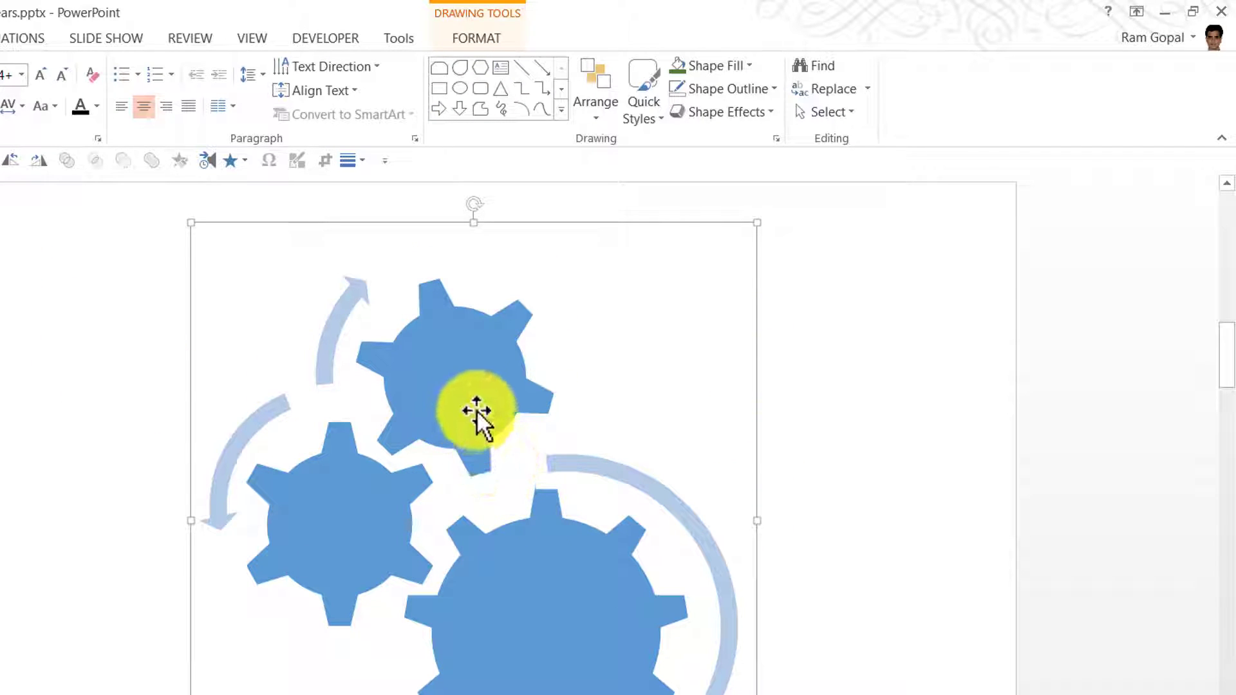
# Nudge the gear group slightly left and ungroup it into separate gears and arrows.
pyautogui.moveTo(477, 408); pyautogui.dragTo(451, 397)
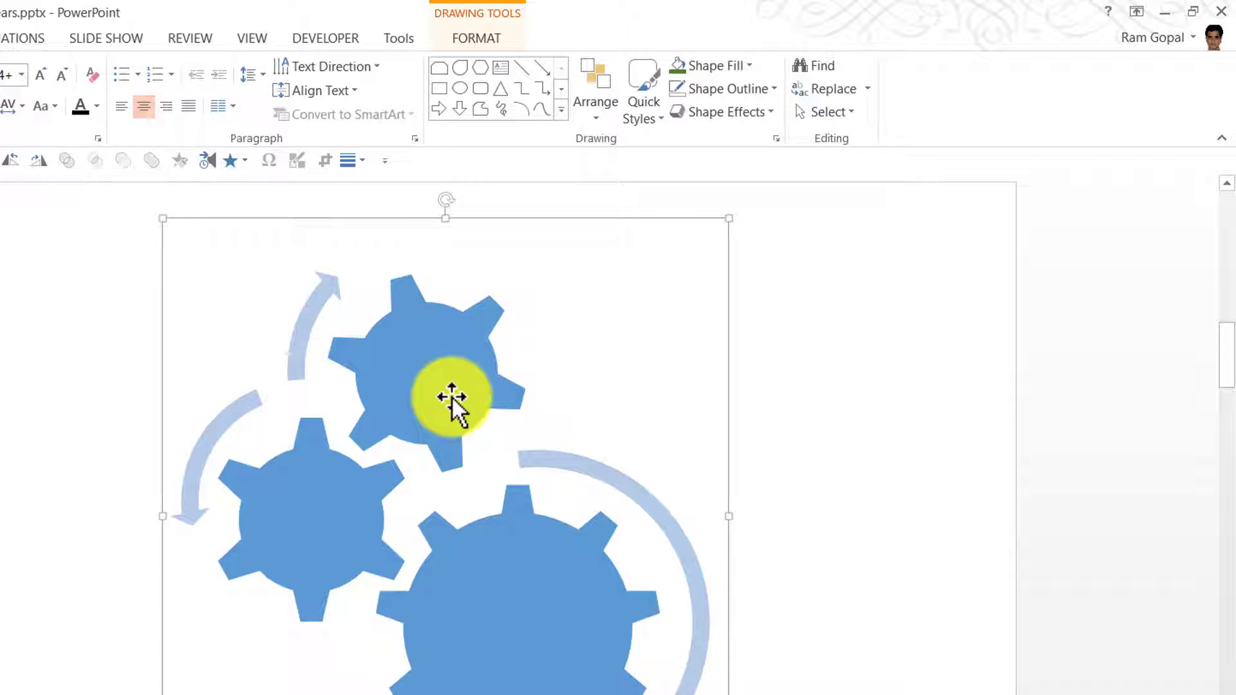
pyautogui.rightClick(450, 396)
pyautogui.moveTo(537, 522)
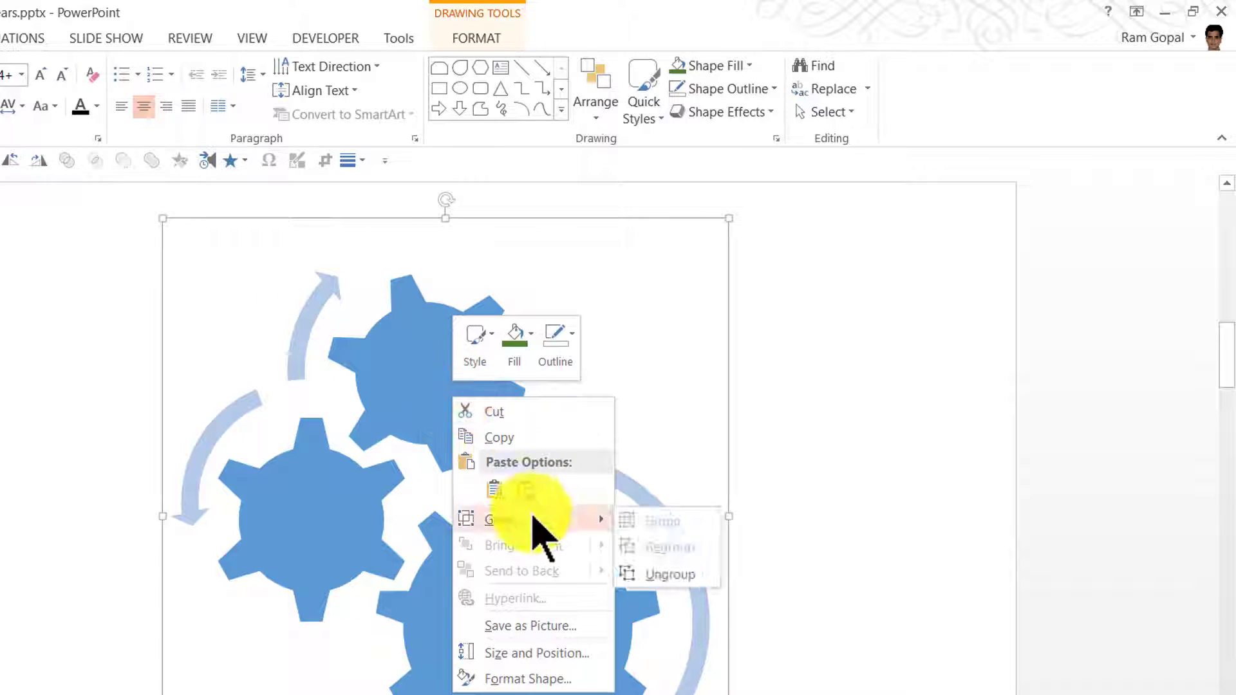
pyautogui.click(687, 573)
pyautogui.click(849, 539)
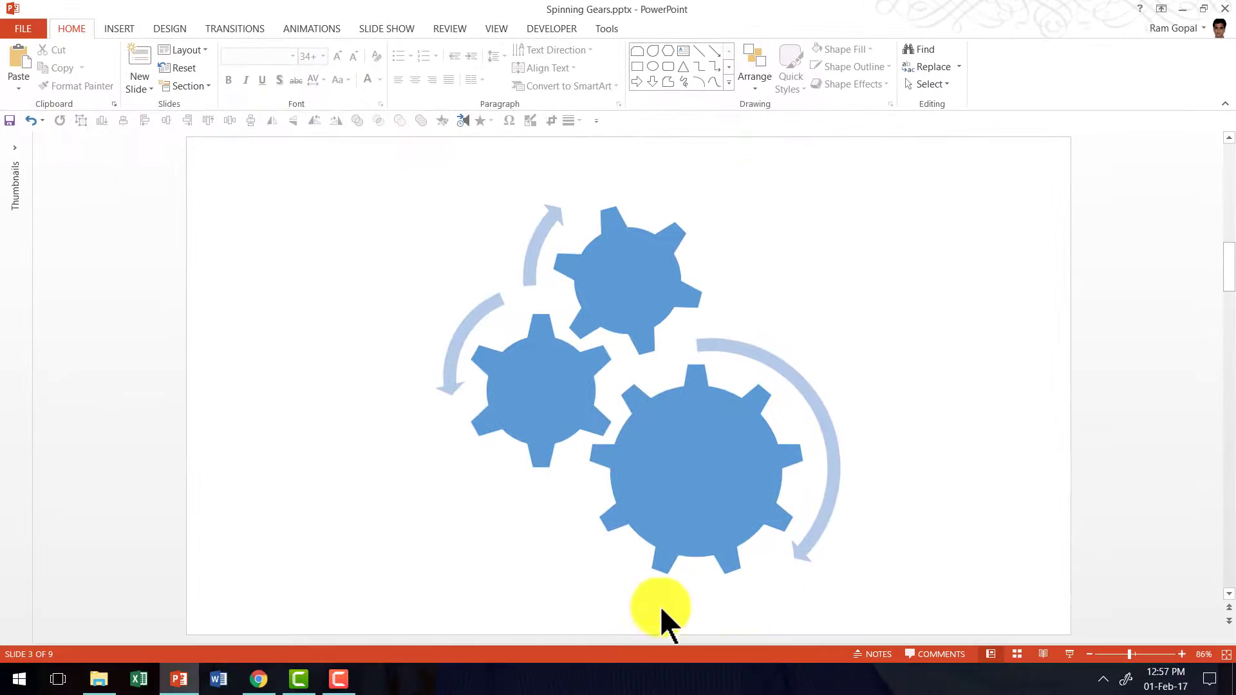
# Delete the right, top and left curved arrows, leaving only the three gears.
pyautogui.click(809, 396)
pyautogui.press('Delete')
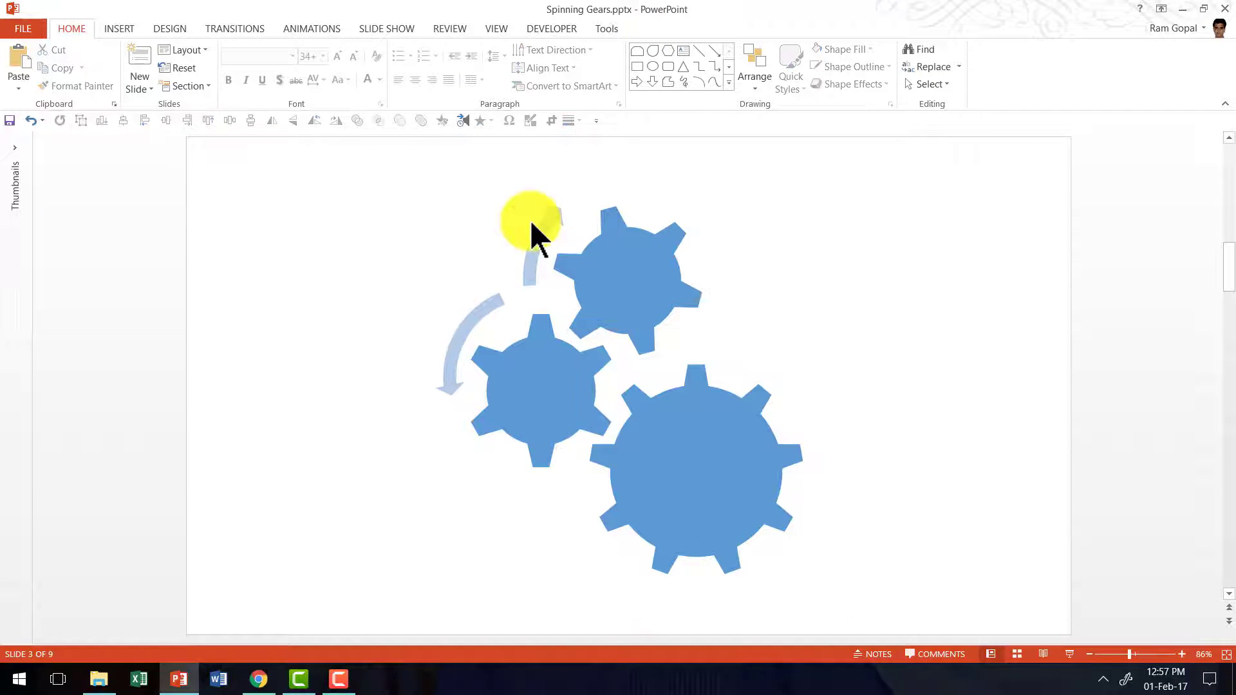
pyautogui.click(533, 248)
pyautogui.keyDown('shift'); pyautogui.click(469, 325); pyautogui.keyUp('shift')
pyautogui.press('Delete')
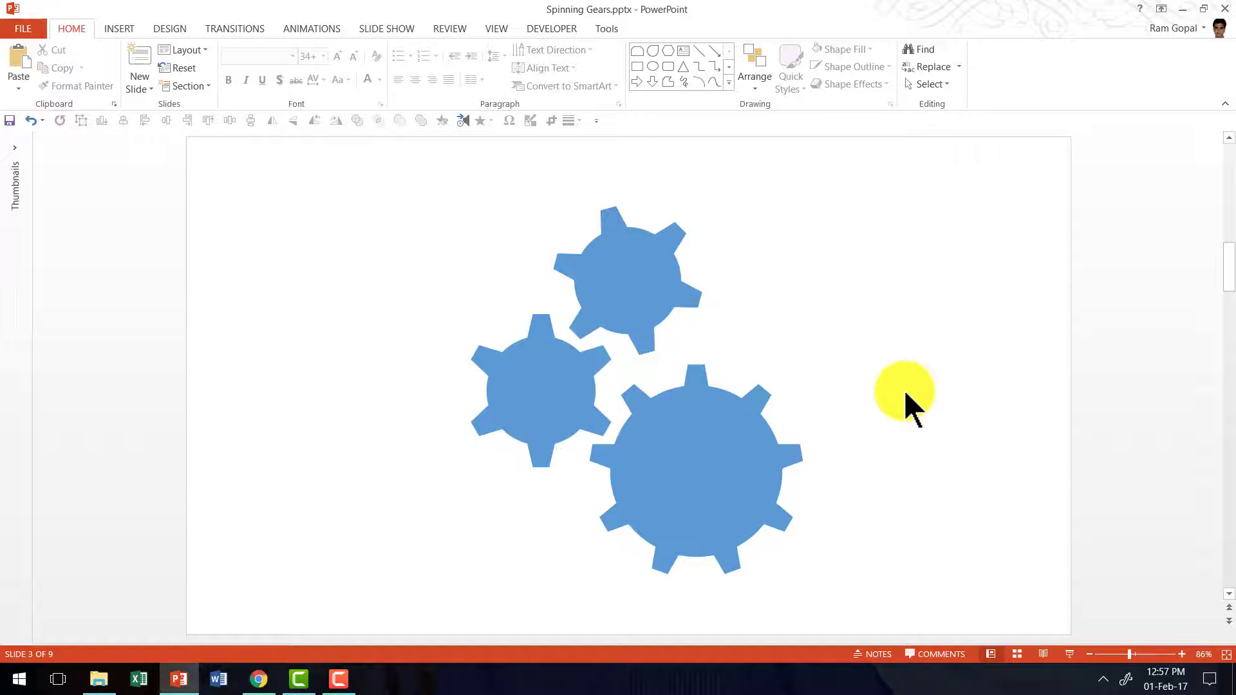
pyautogui.scroll(1, 903, 389)
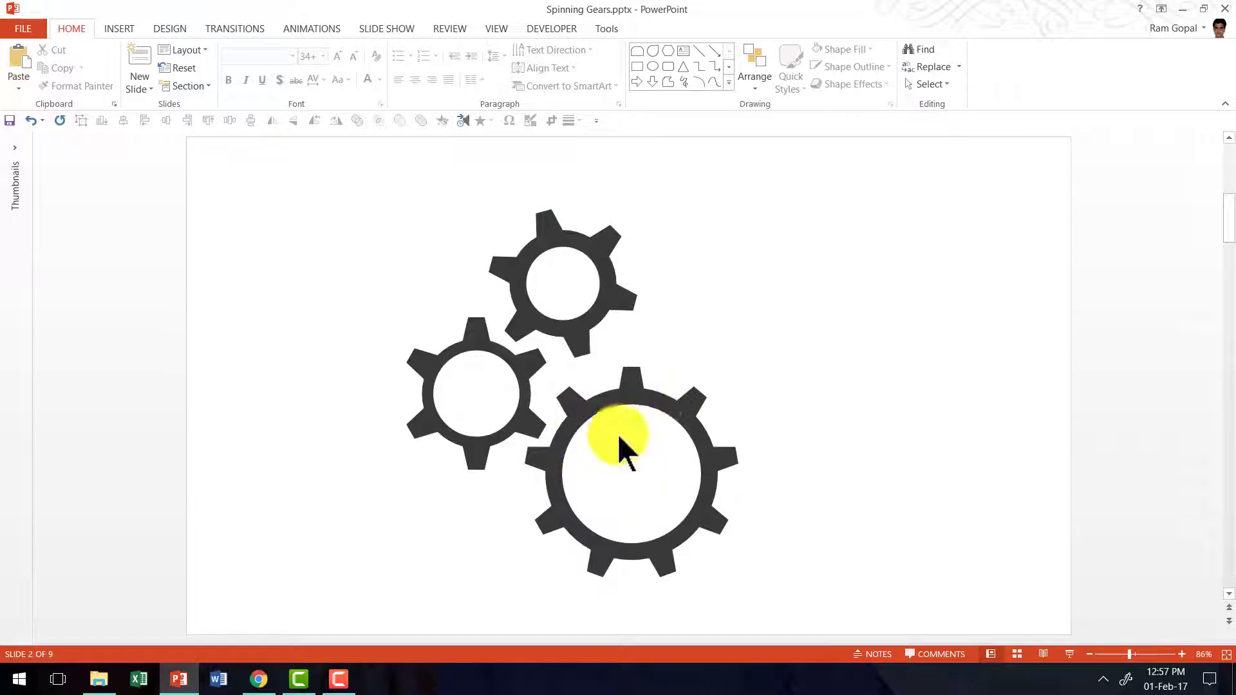
pyautogui.scroll(-1, 709, 500)
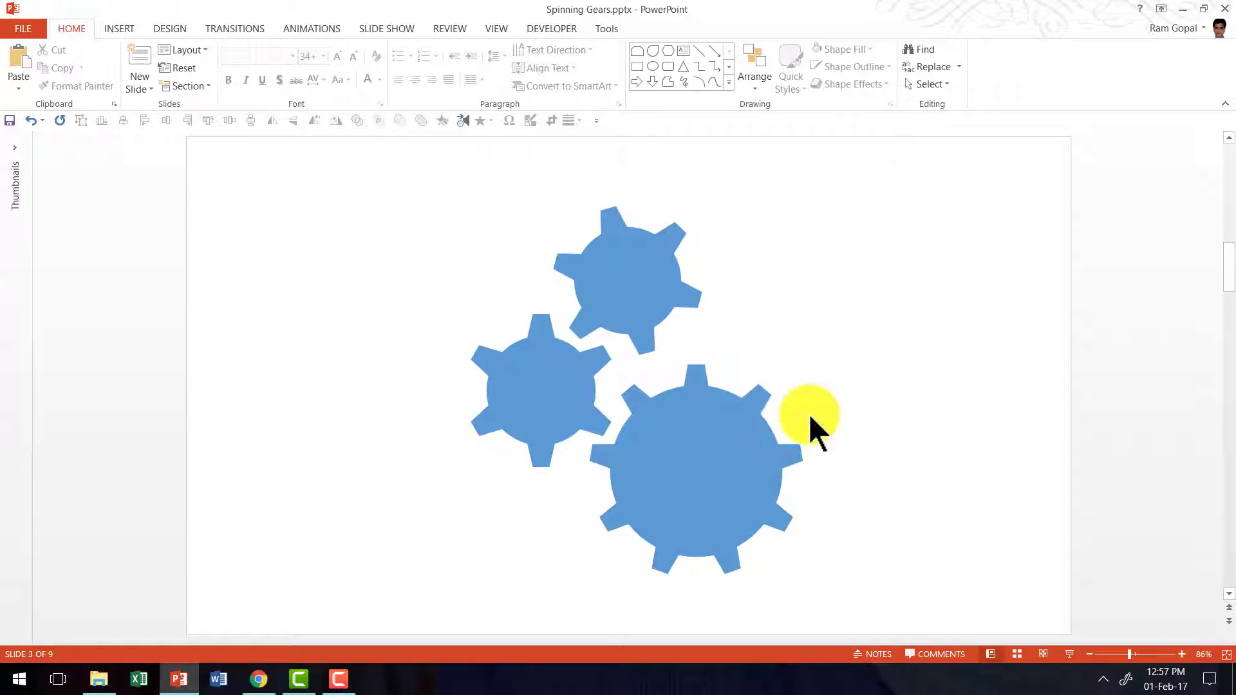
# Draw an oval and centre it over the large gear.
pyautogui.click(728, 82)
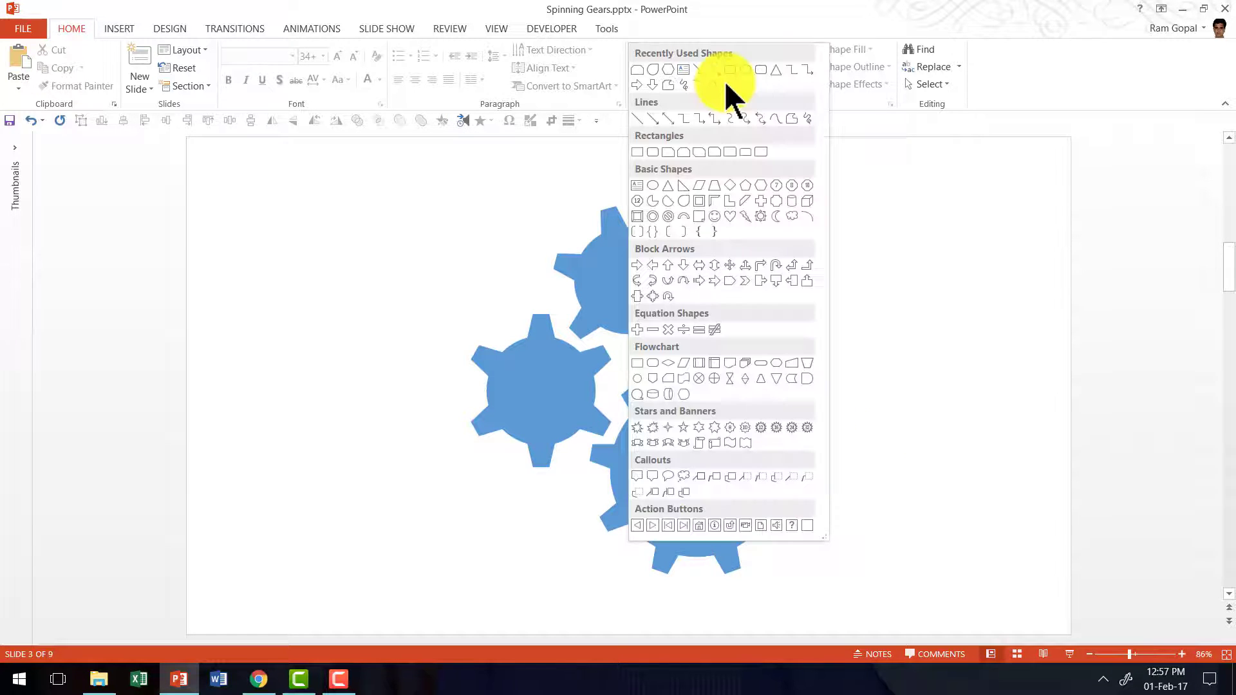
pyautogui.click(651, 185)
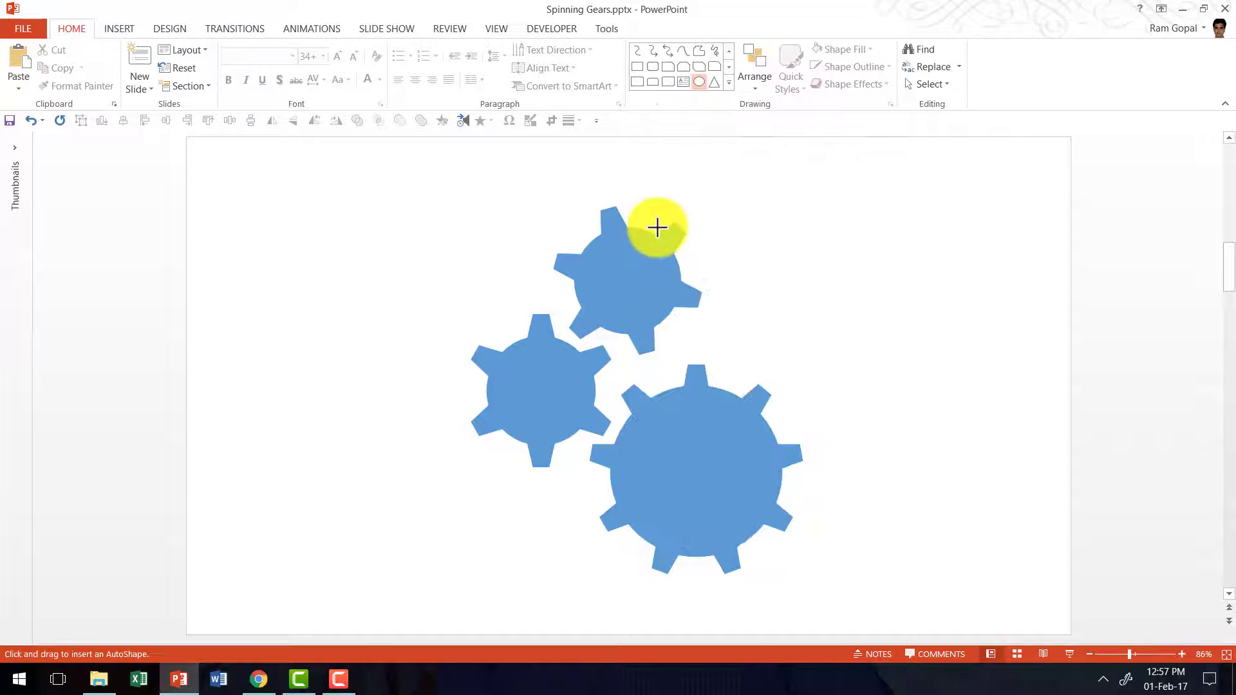
pyautogui.moveTo(663, 415)
pyautogui.mouseDown()
pyautogui.moveTo(758, 547)
pyautogui.moveTo(767, 540)
pyautogui.mouseUp()
pyautogui.moveTo(712, 464); pyautogui.dragTo(686, 455)
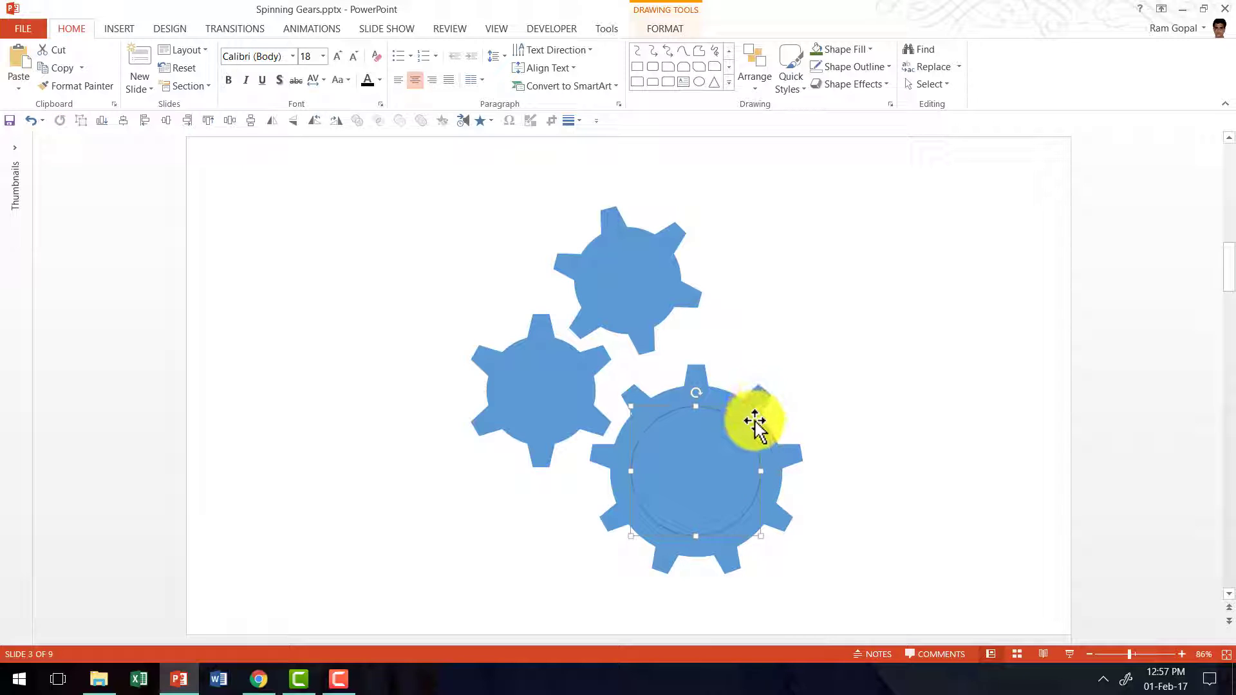
# Subtract the oval from the large gear with Merge Shapes to hollow it out.
pyautogui.click(767, 389)
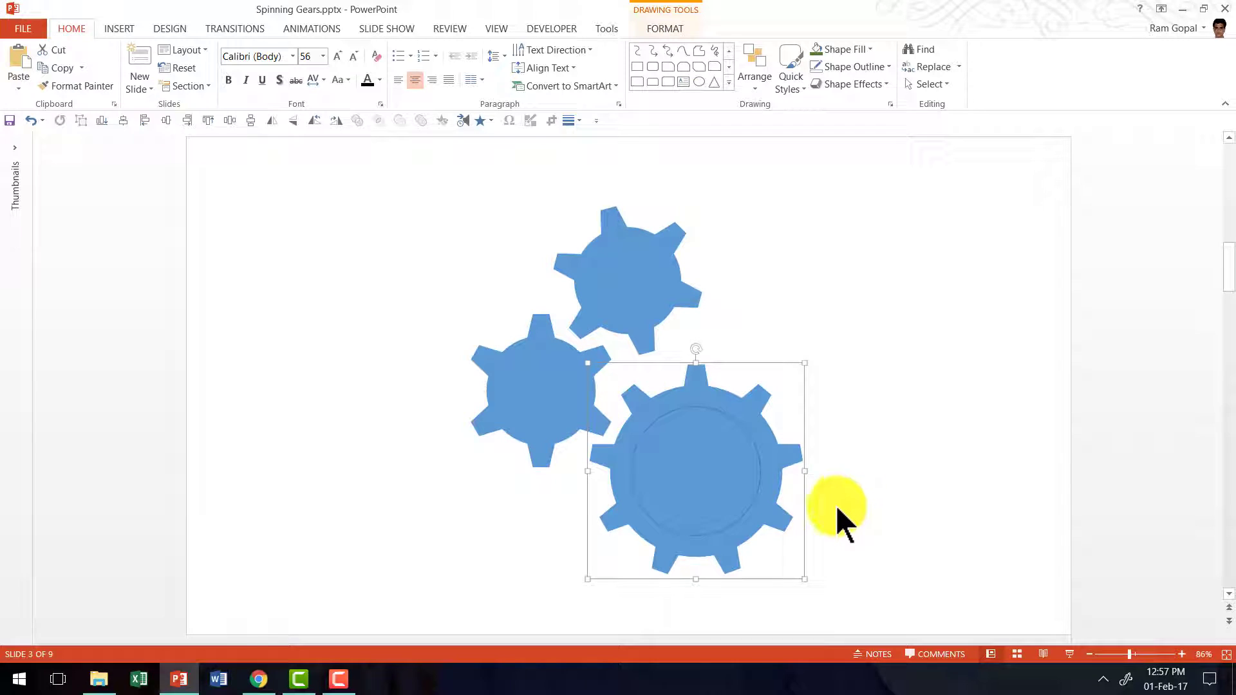
pyautogui.keyDown('shift'); pyautogui.click(725, 454); pyautogui.keyUp('shift')
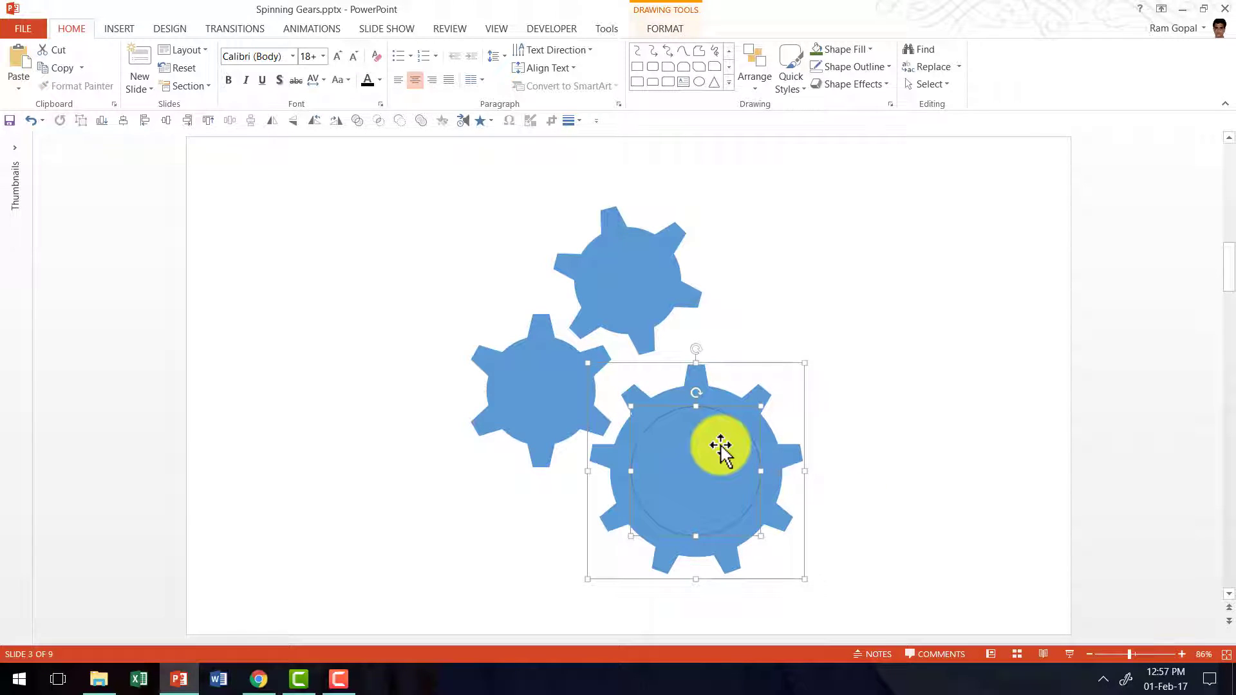
pyautogui.click(667, 29)
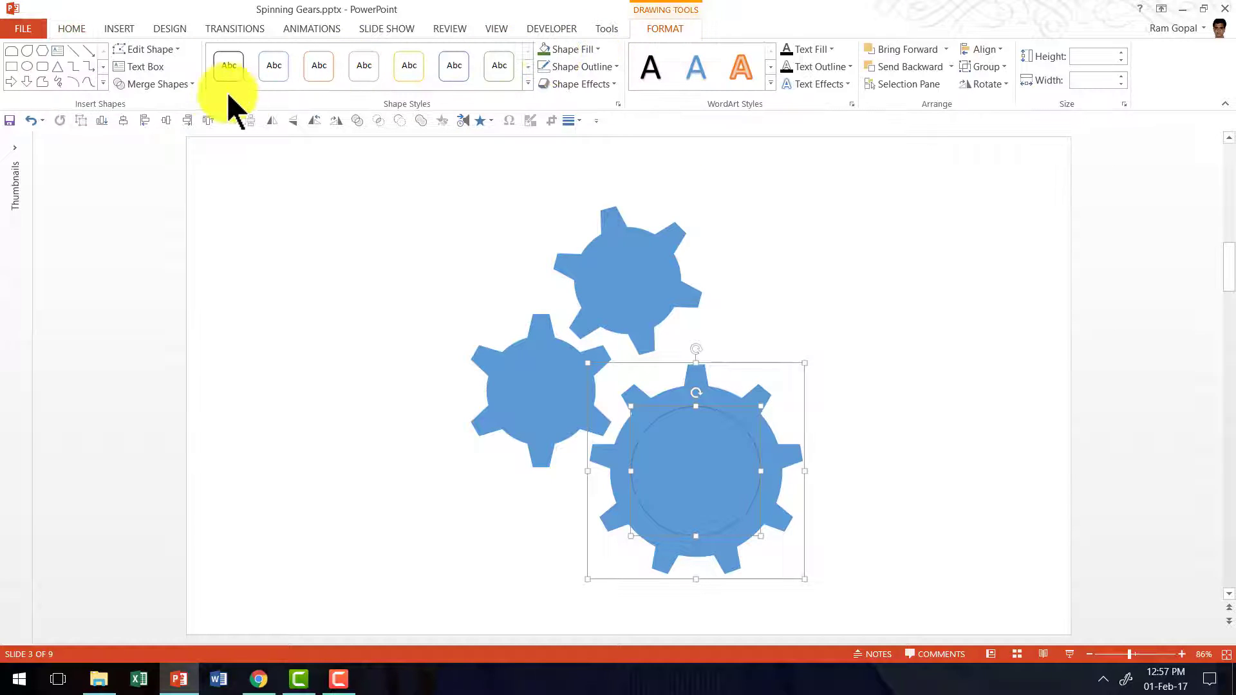
pyautogui.click(186, 85)
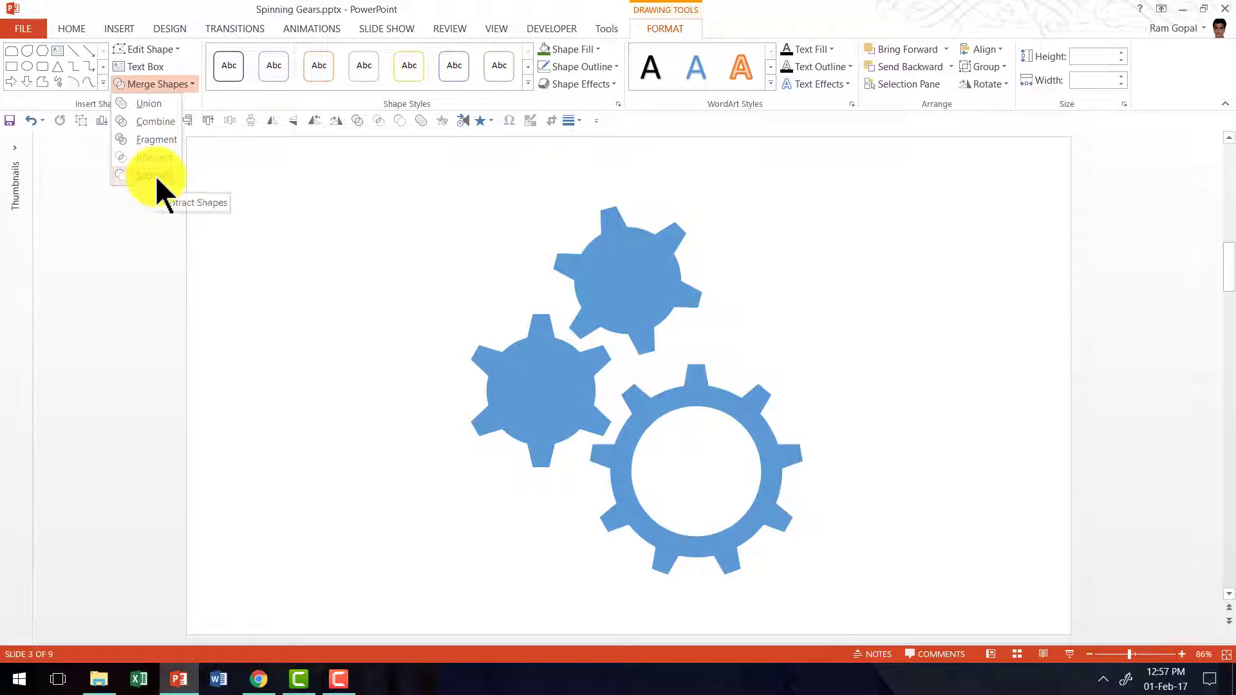
pyautogui.click(155, 175)
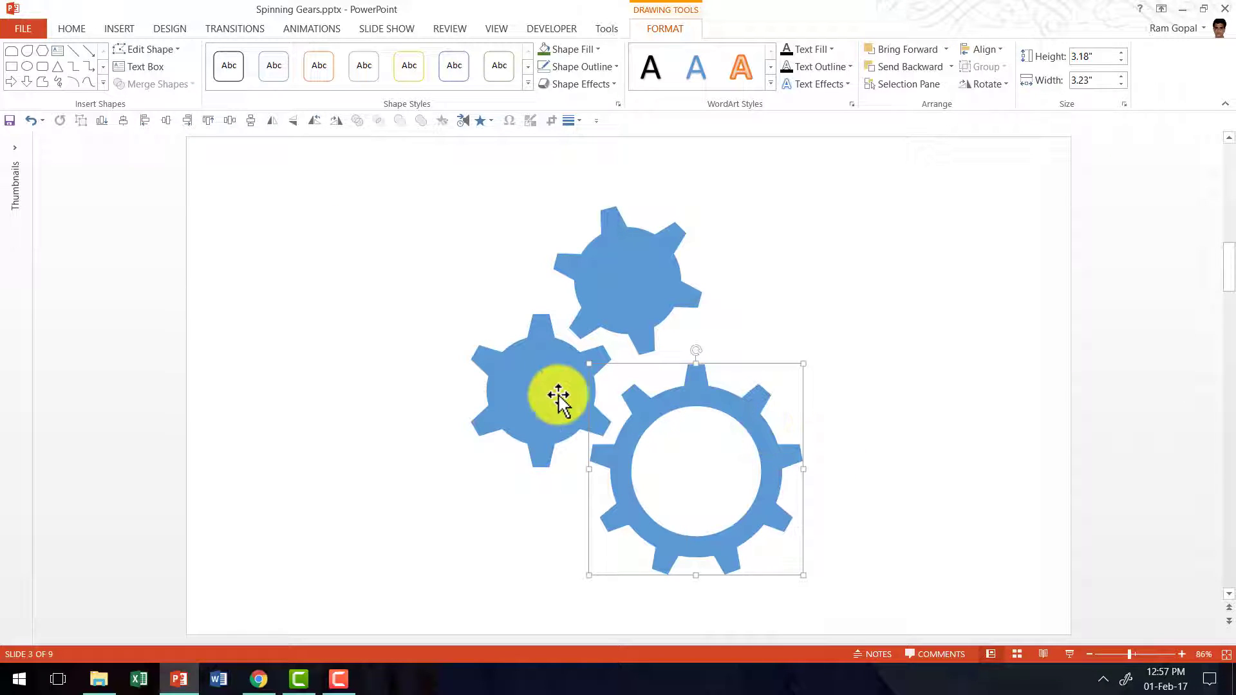
pyautogui.click(931, 423)
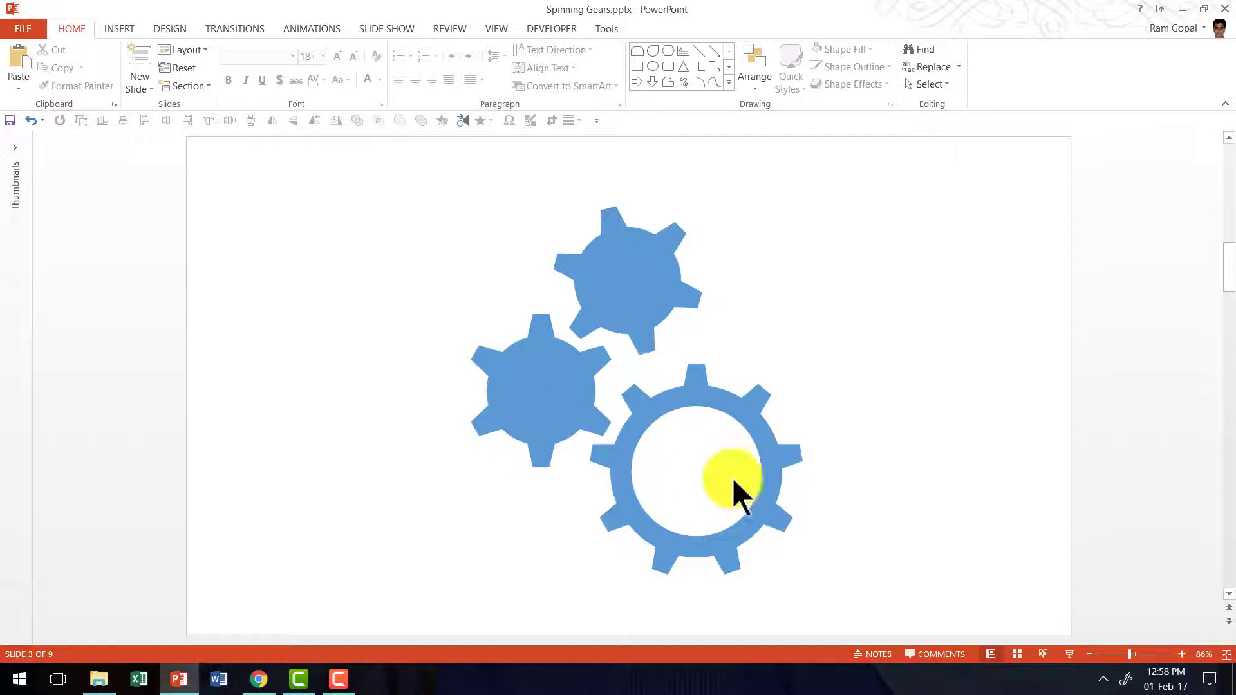
# Apply the Emphasis Spin animation to the top, small left and large gears together.
pyautogui.click(633, 269)
pyautogui.keyDown('shift'); pyautogui.click(518, 408); pyautogui.keyUp('shift')
pyautogui.keyDown('shift'); pyautogui.click(654, 416); pyautogui.keyUp('shift')
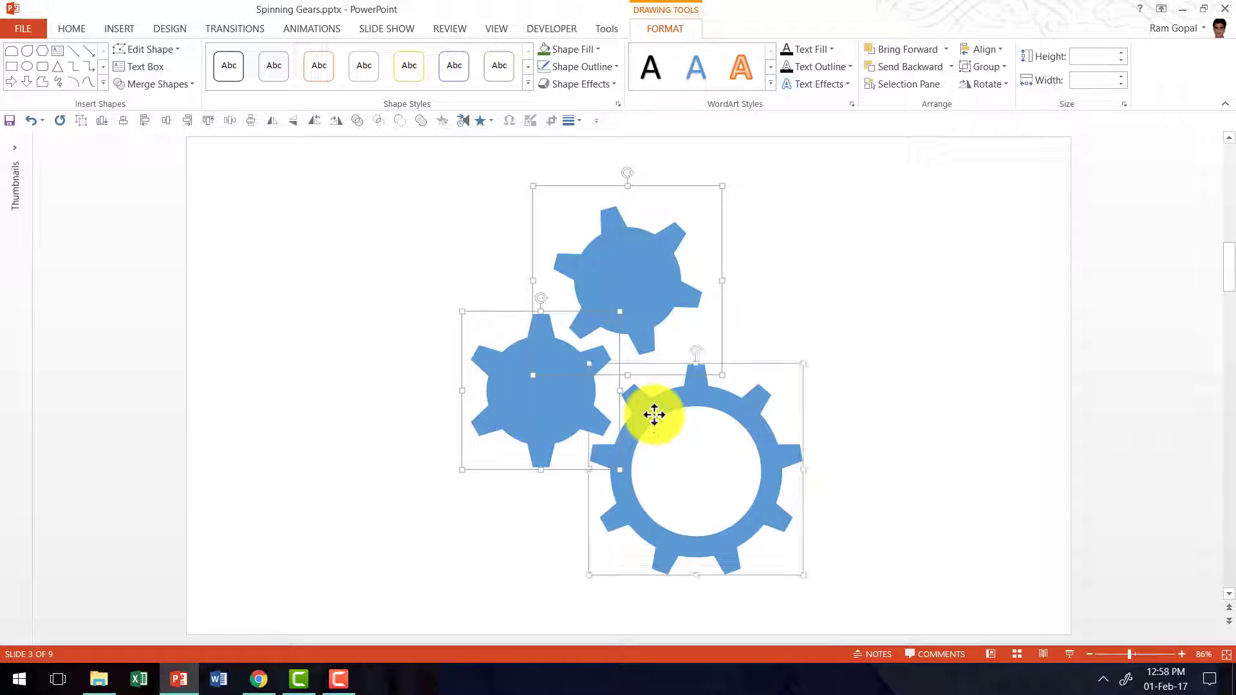
pyautogui.click(301, 30)
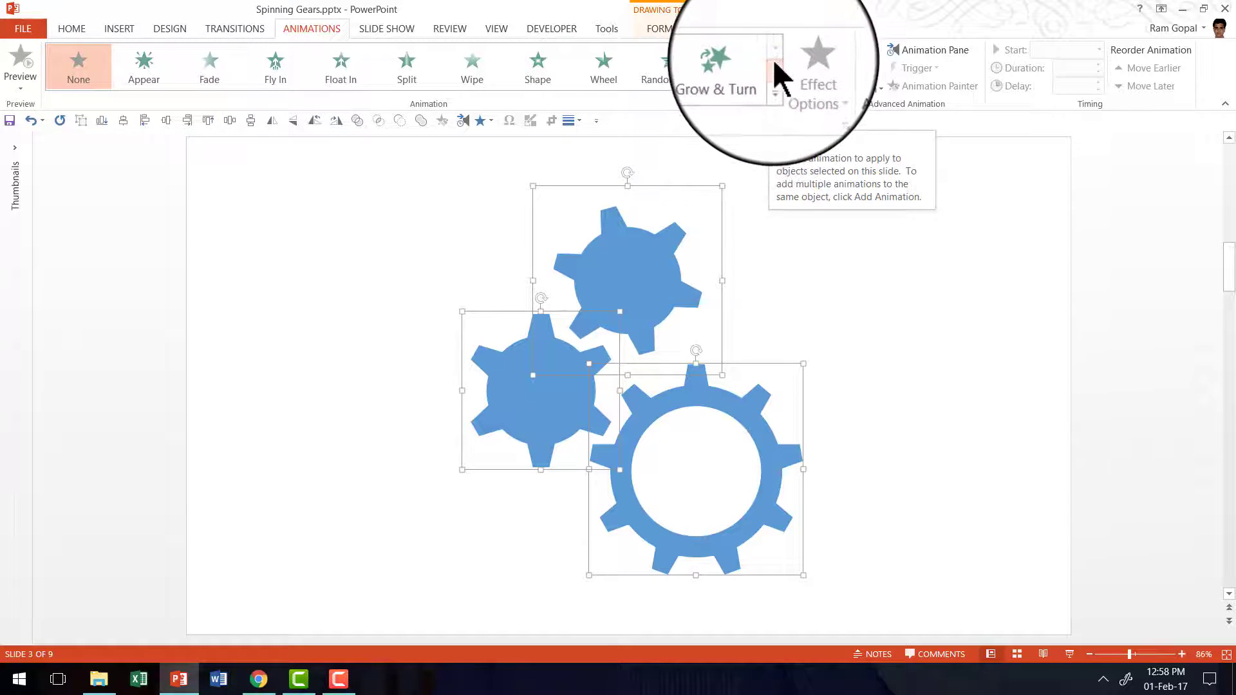
pyautogui.click(774, 82)
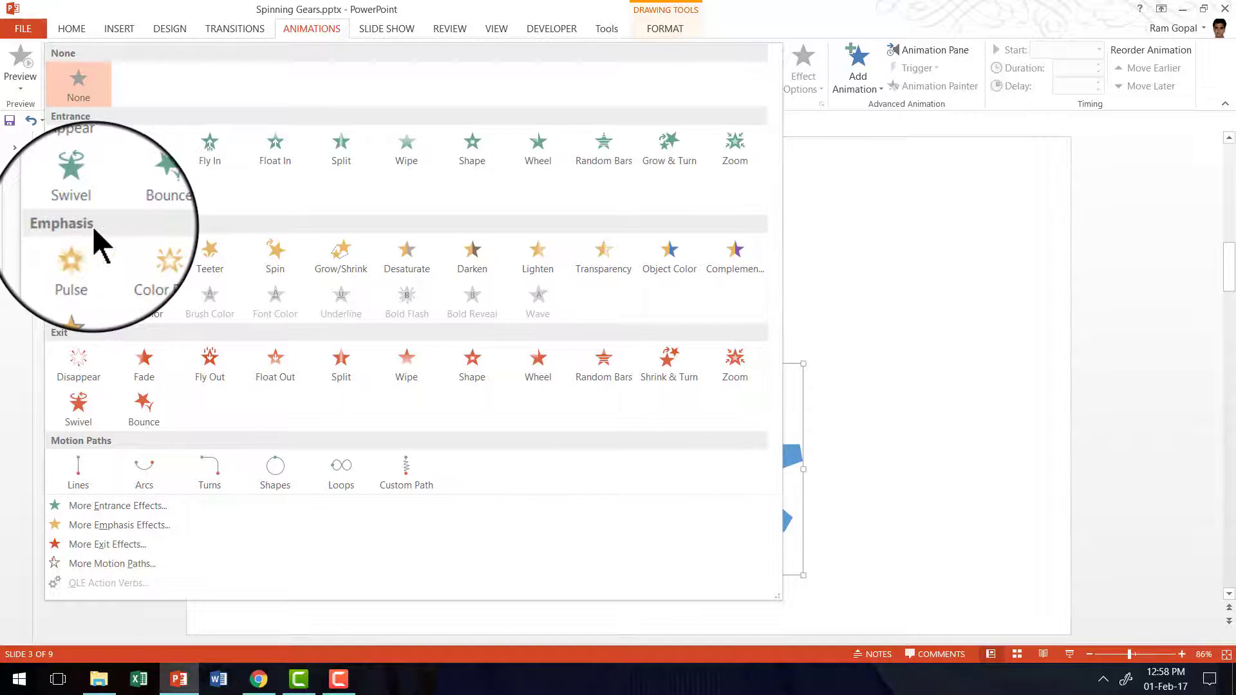
pyautogui.click(276, 256)
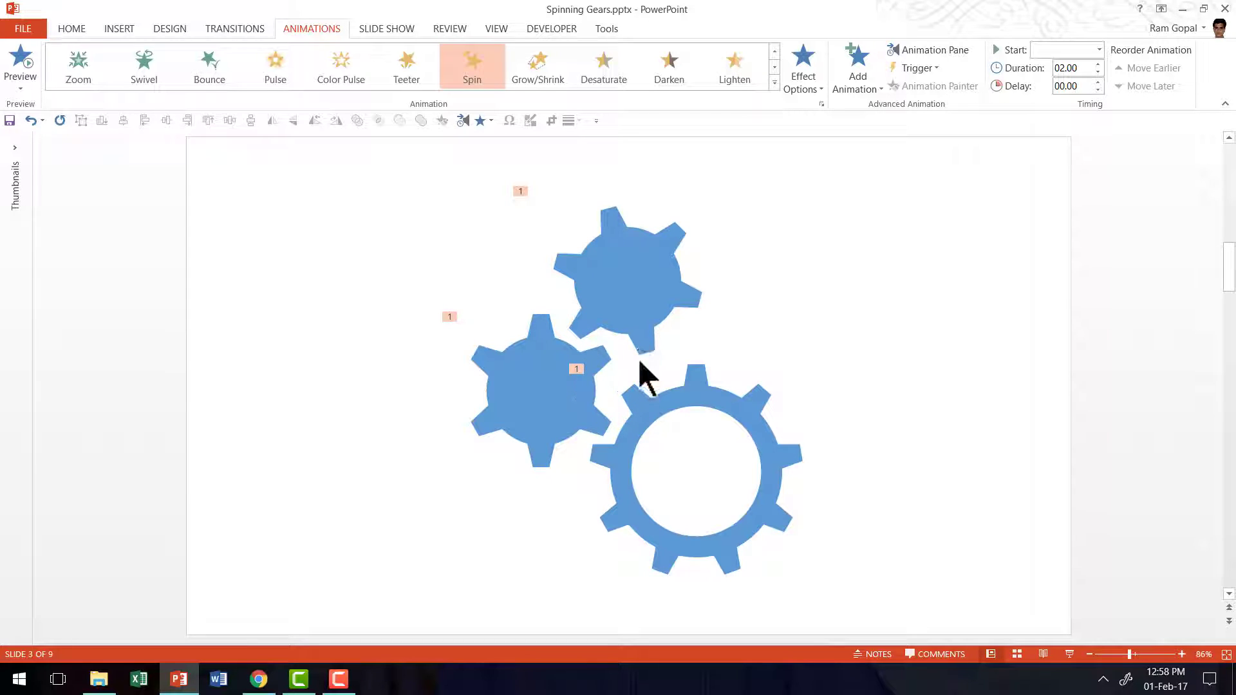
pyautogui.click(553, 353)
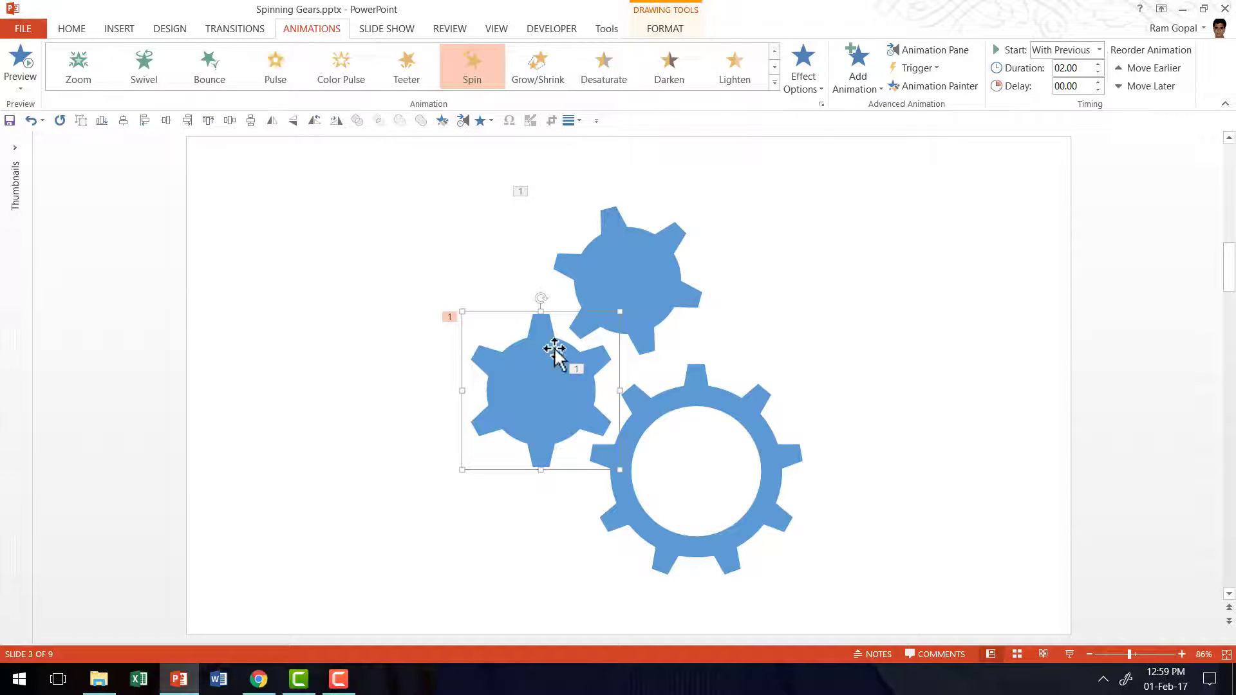
# Set the left gear's Spin effect option to Counterclockwise.
pyautogui.click(813, 68)
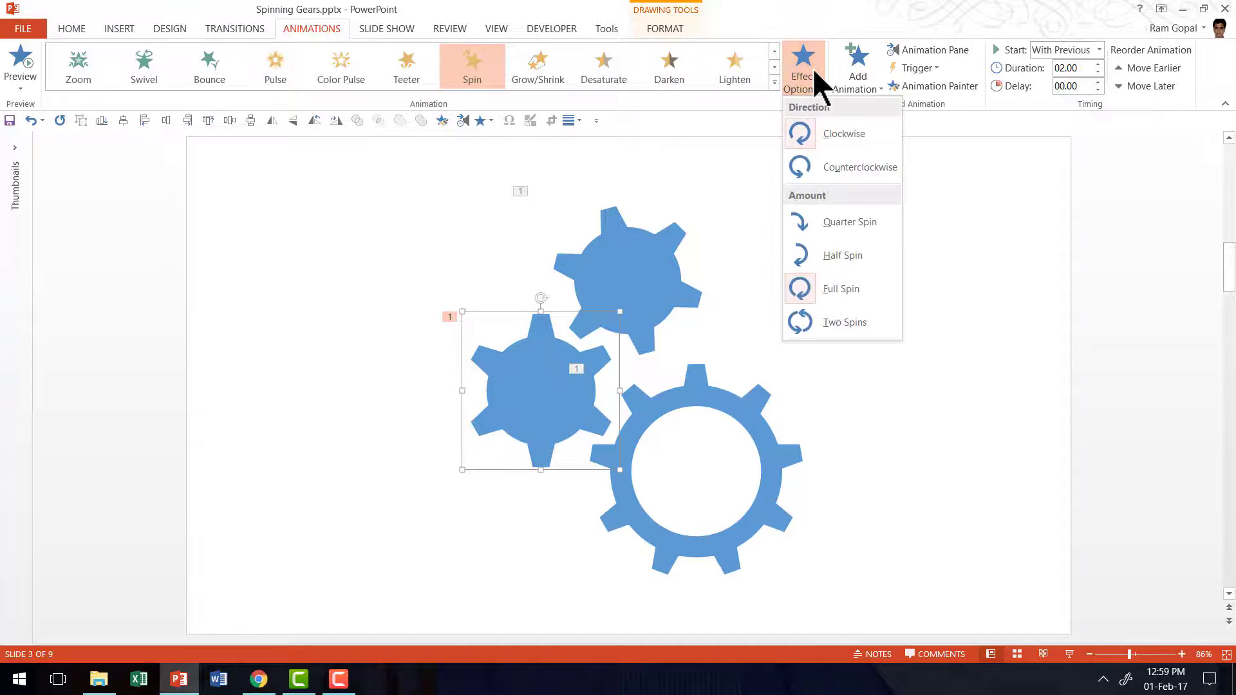
pyautogui.click(856, 175)
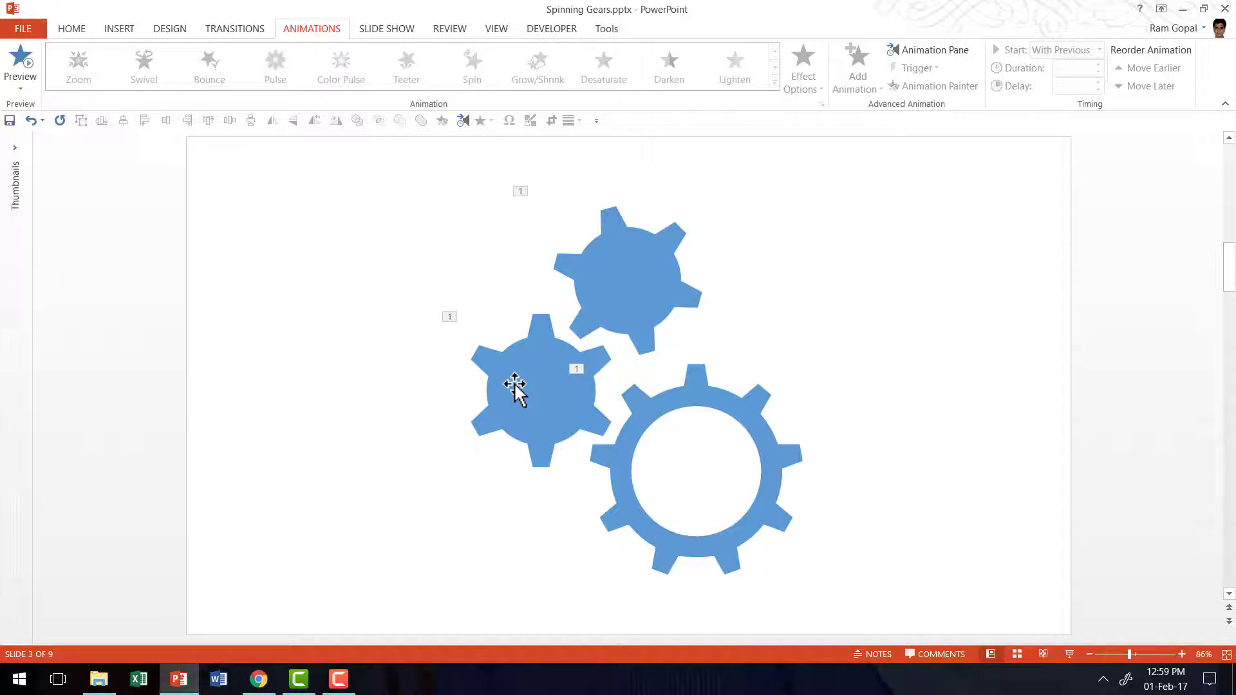
# Preview slide 3 as a slide show, then exit back to editing.
pyautogui.click(1069, 654)
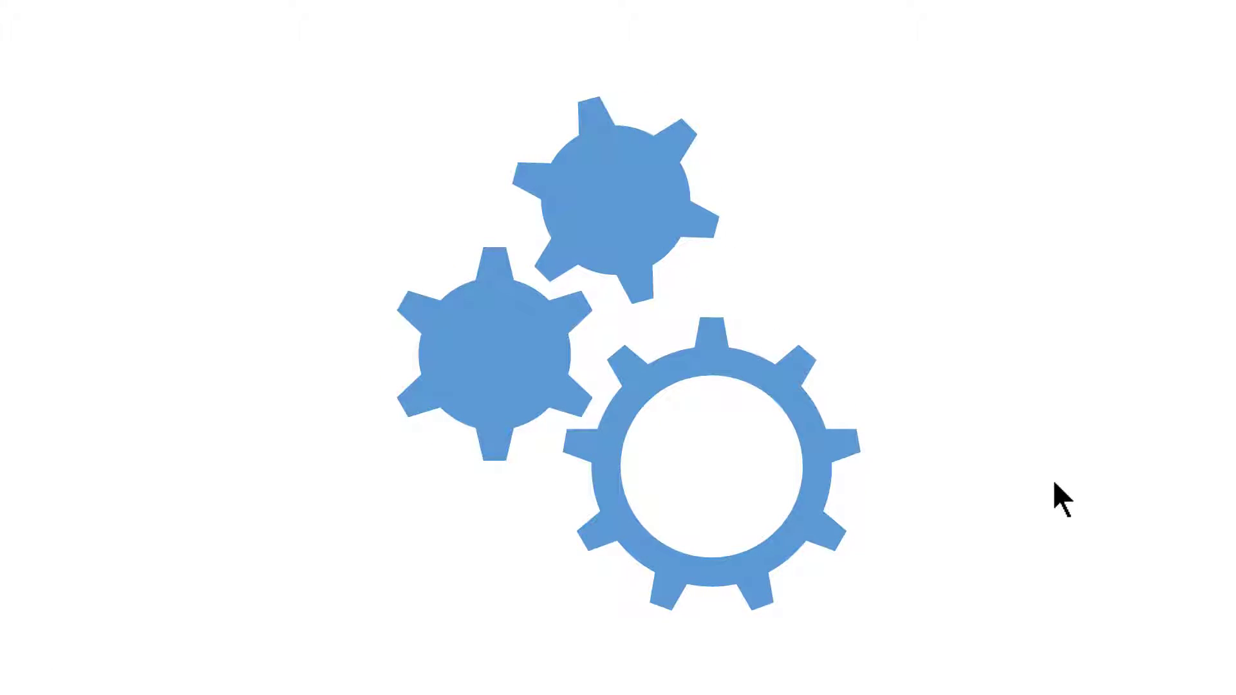
pyautogui.press('Escape')
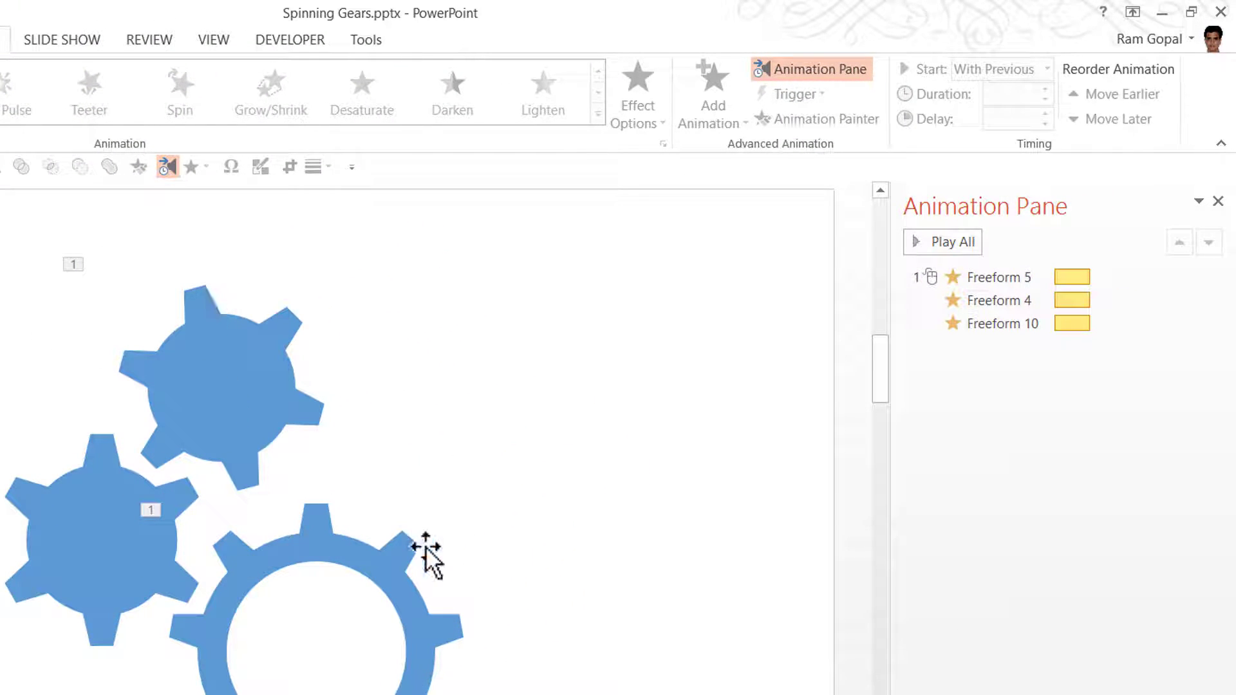
# Select the Freeform 5 to Freeform 10 animations in the Animation Pane and open their Timing settings.
pyautogui.click(1008, 274)
pyautogui.moveTo(1008, 274); pyautogui.dragTo(1001, 322)
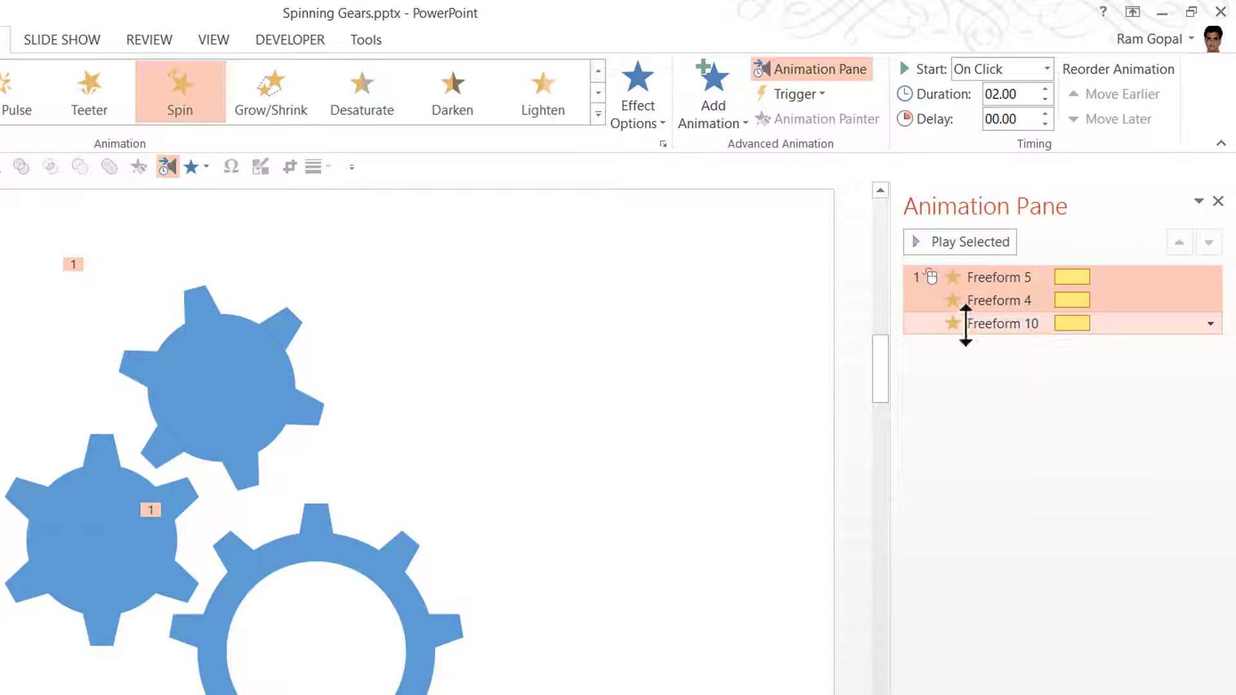
pyautogui.click(1209, 324)
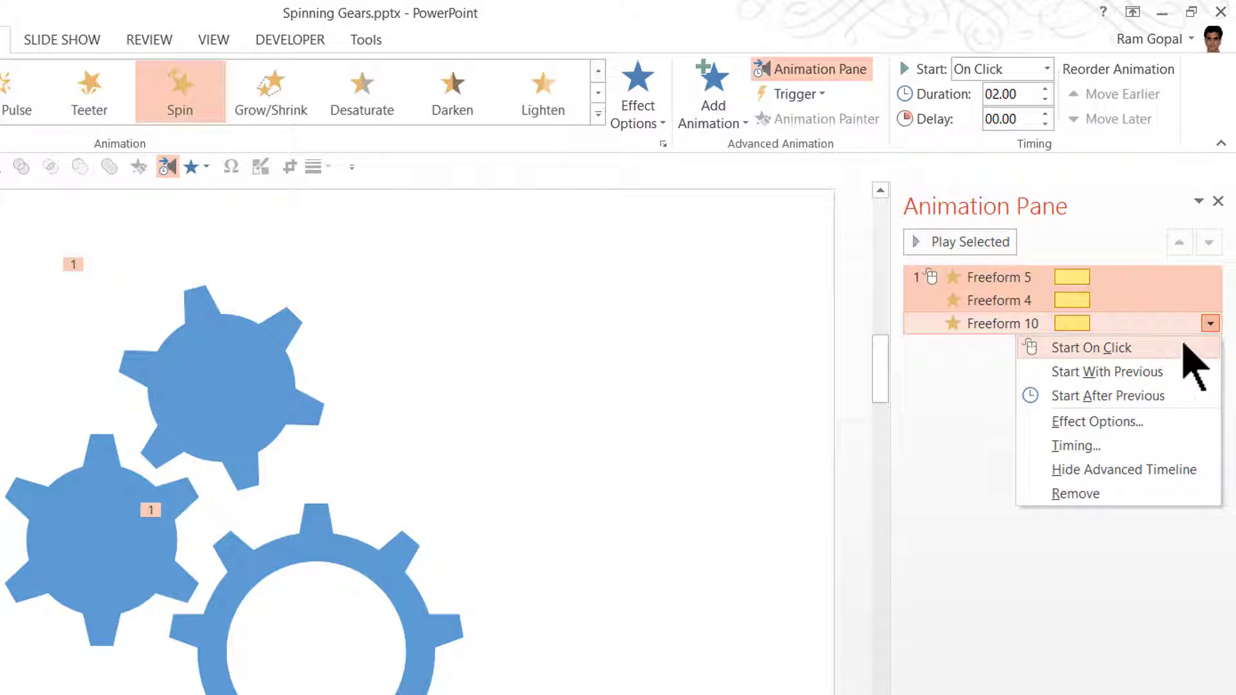
pyautogui.click(1105, 444)
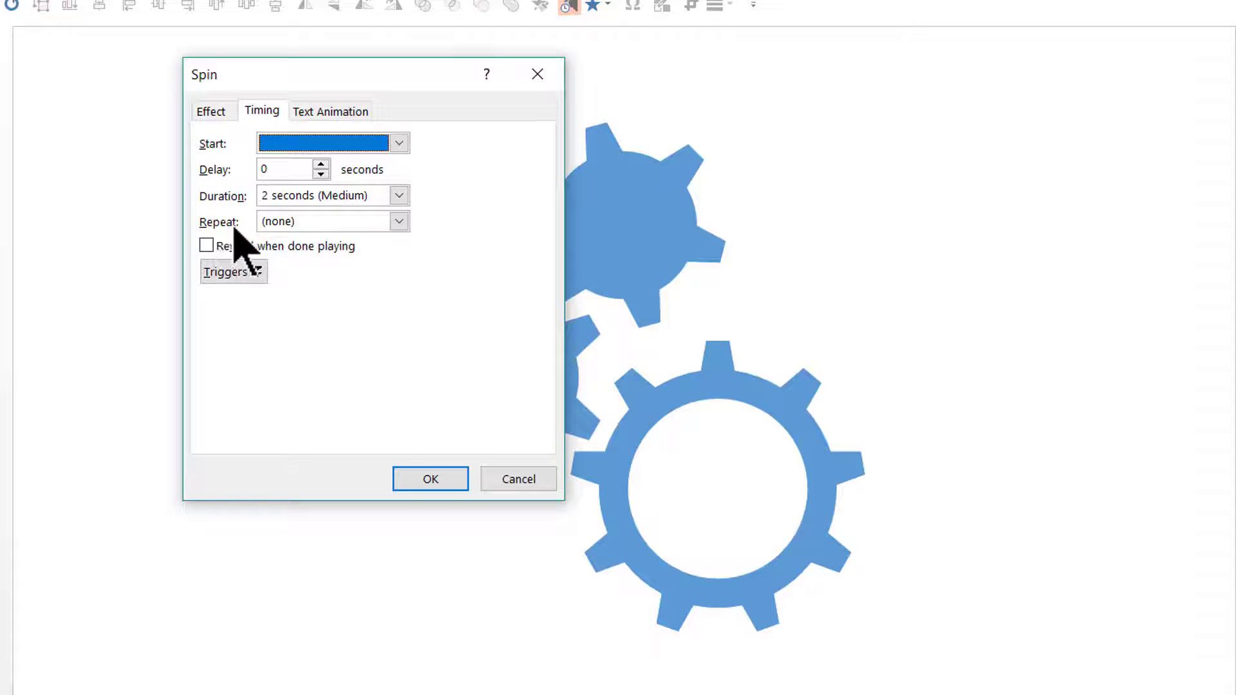
# Set the Spin timing Repeat to Until End of Slide and confirm.
pyautogui.click(399, 222)
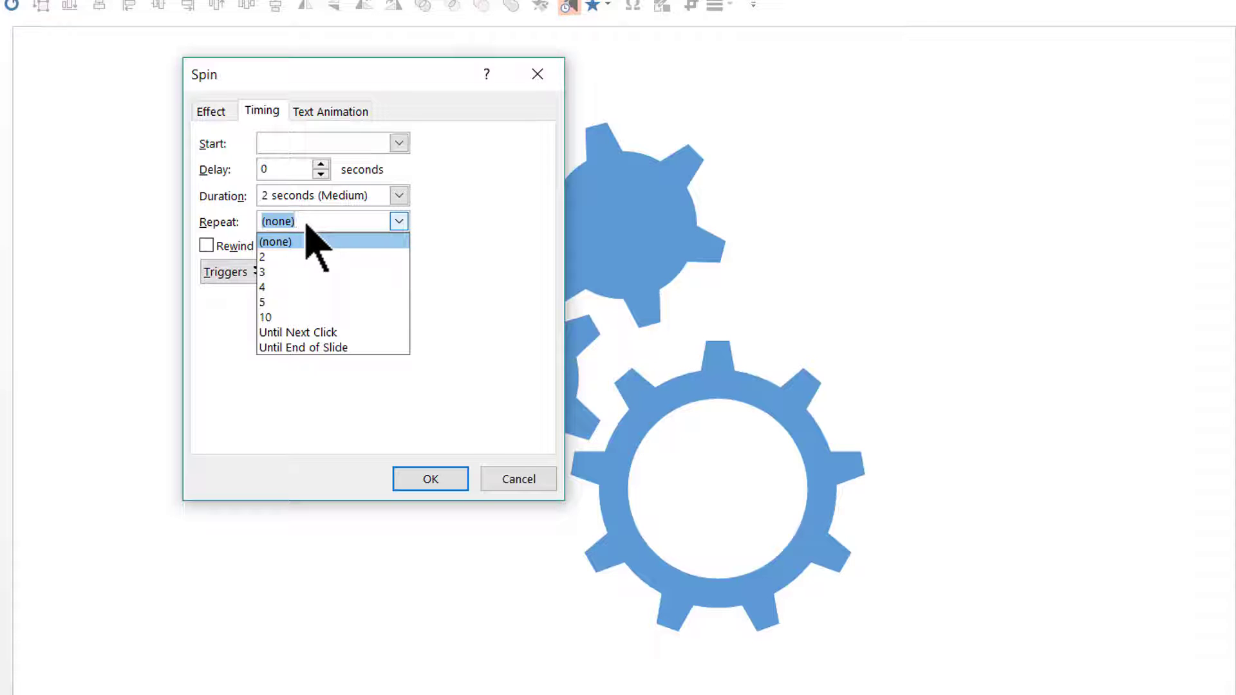
pyautogui.click(314, 347)
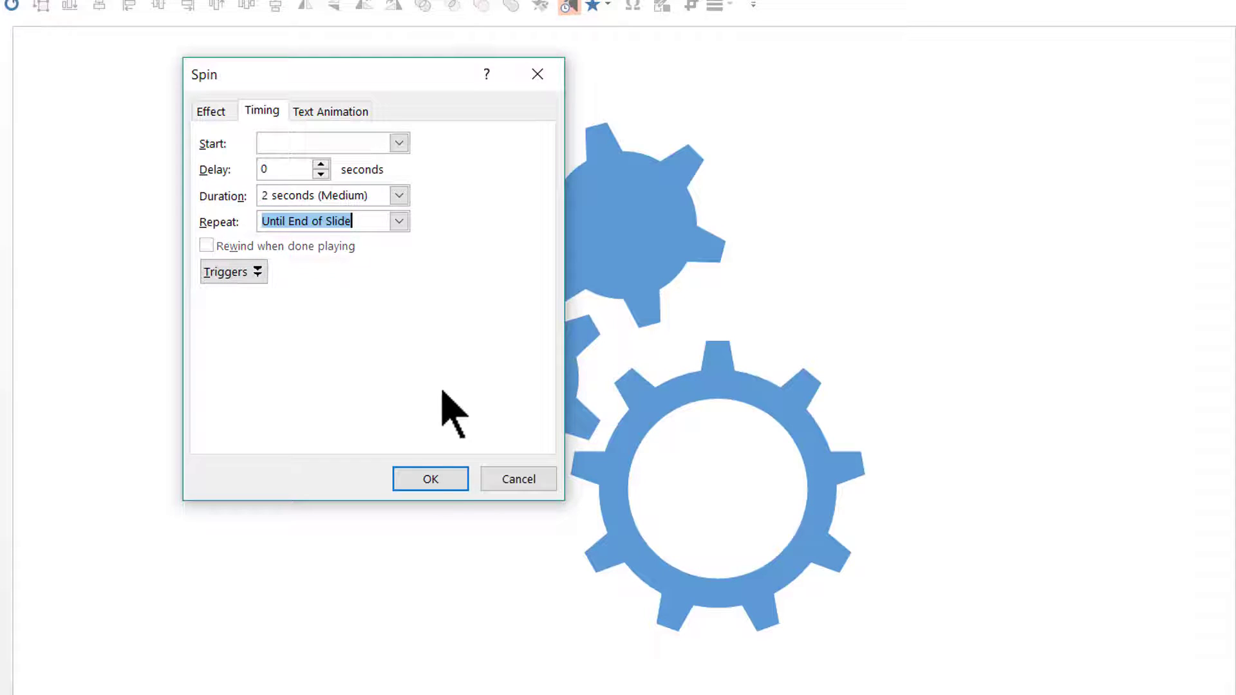
pyautogui.click(434, 484)
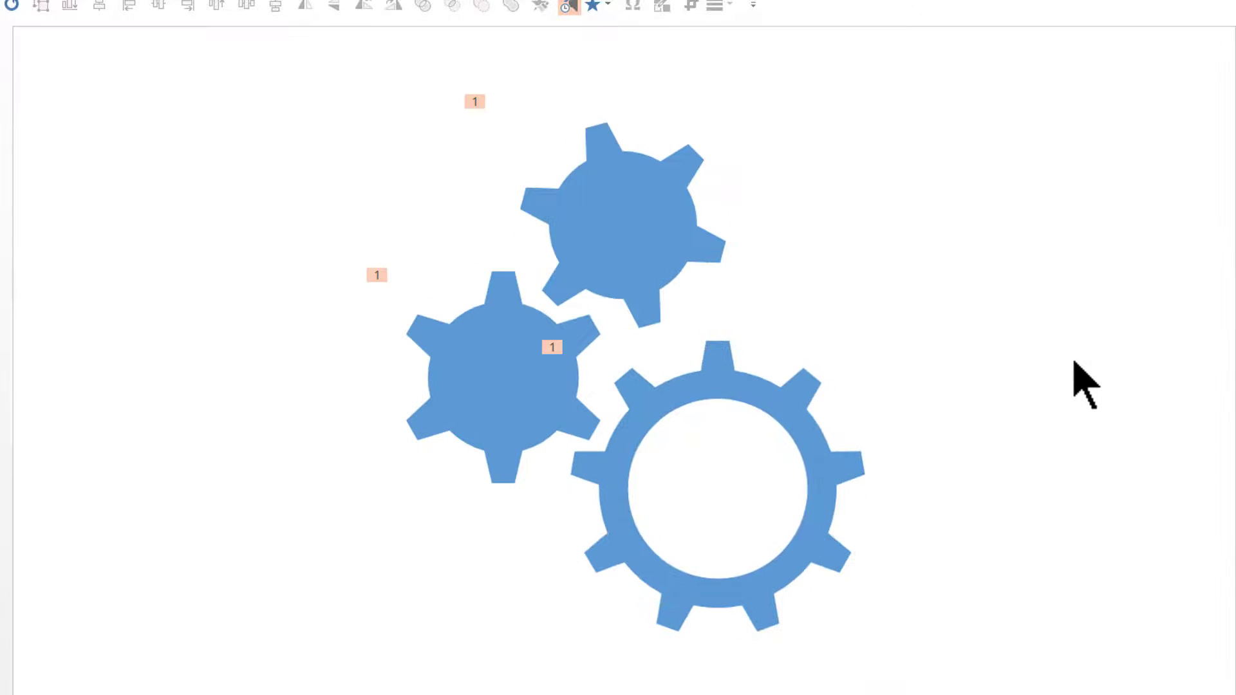